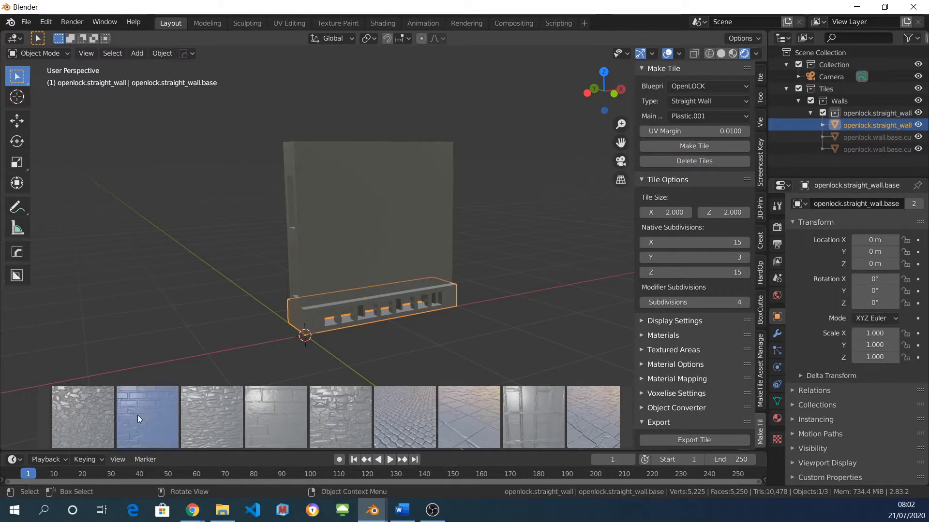
pyautogui.moveTo(358, 241); pyautogui.dragTo(361, 234)
pyautogui.moveTo(271, 242); pyautogui.dragTo(348, 285, button='middle')
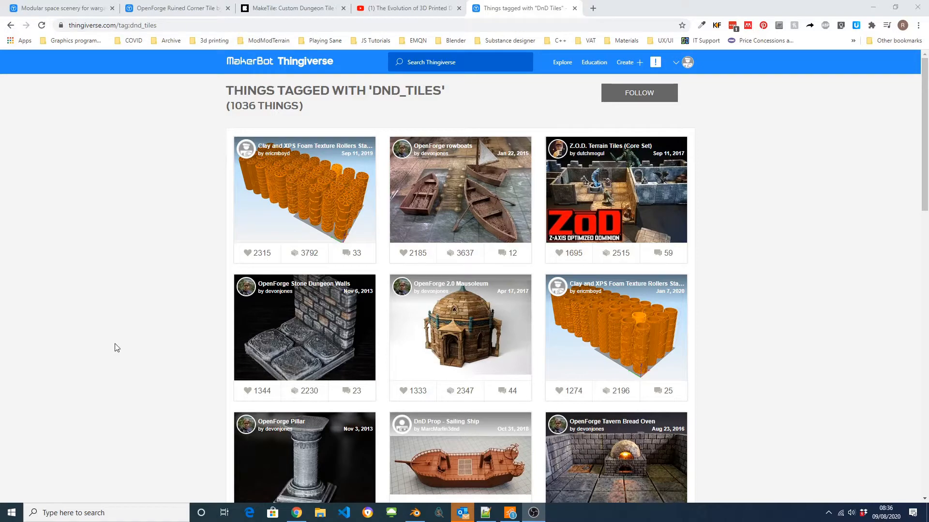
# Step: Browse the Thingiverse models tagged dnd_tiles in the web browser
pyautogui.scroll(-2, 117, 348)
pyautogui.scroll(-3, 116, 348)
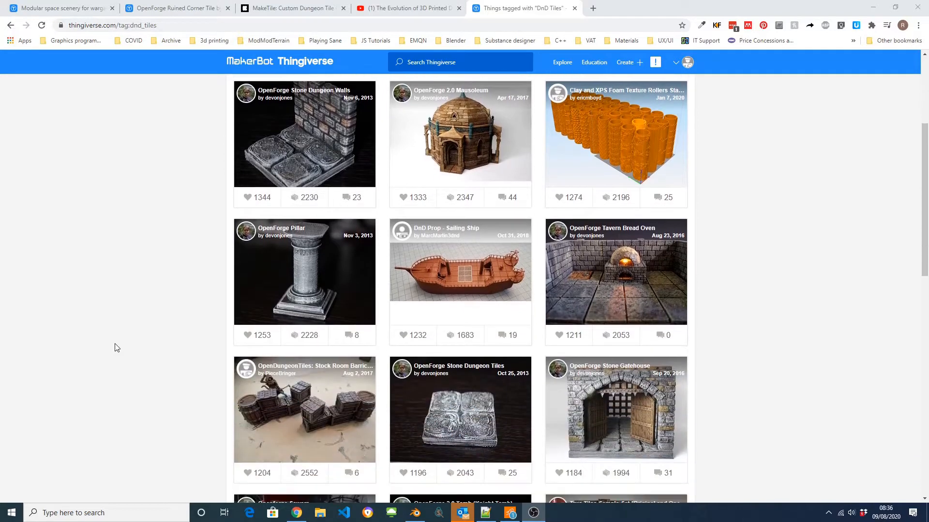
pyautogui.scroll(-3, 116, 347)
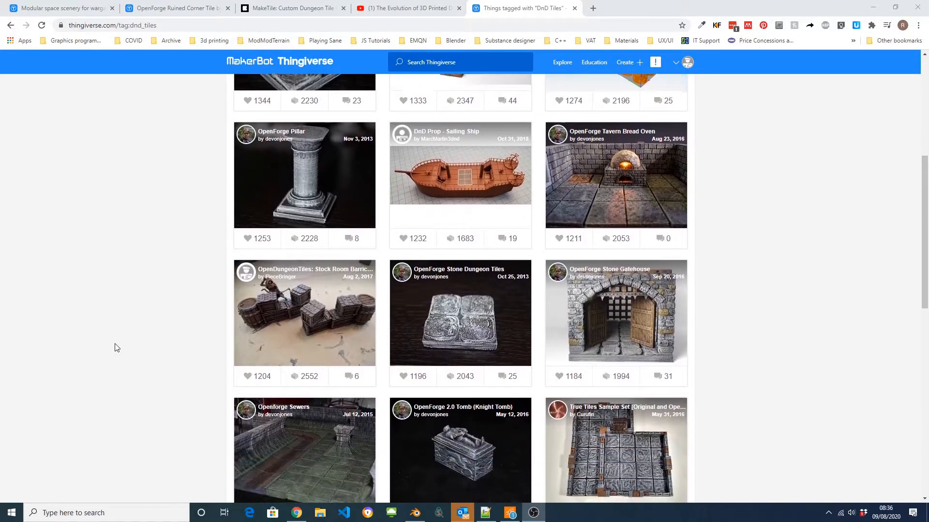
pyautogui.scroll(-3, 117, 348)
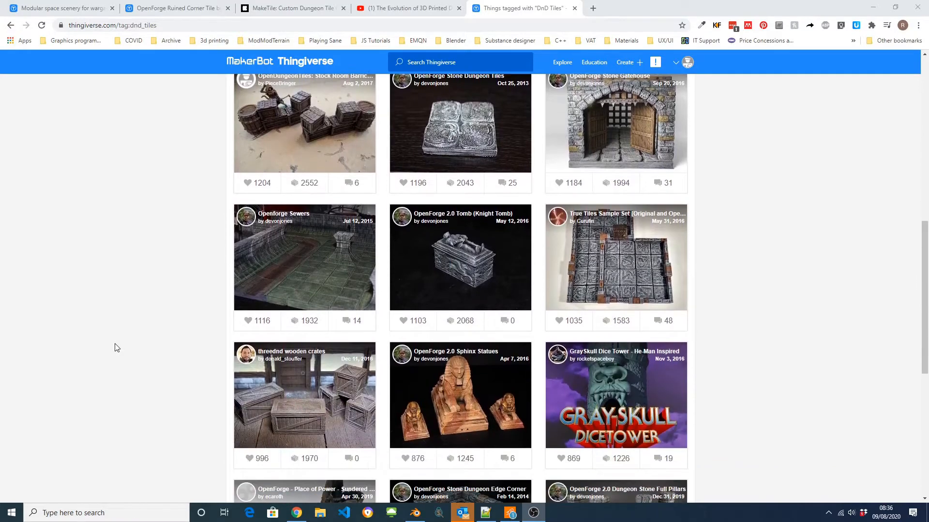
pyautogui.scroll(-5, 116, 348)
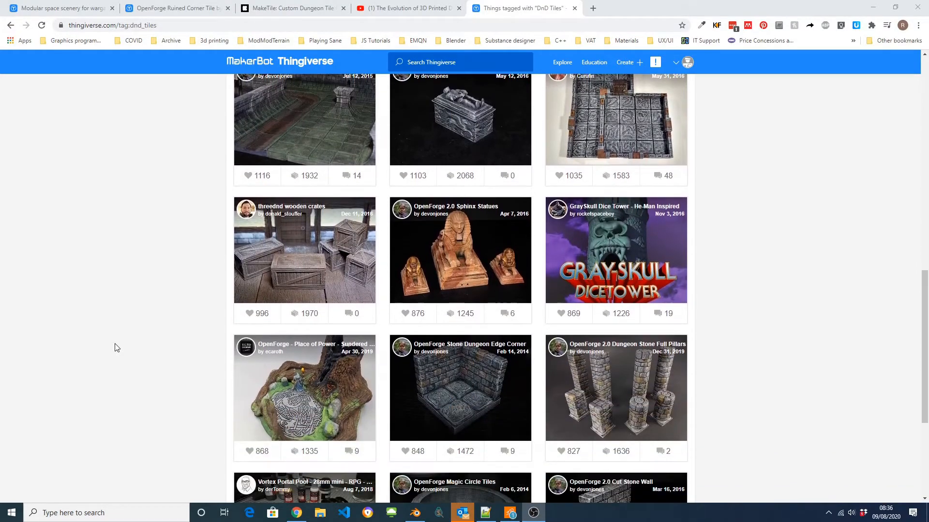
# Step: In Blender, replace the base of the sci-fi wall B3 01 with an OpenLOCK rectangular floor base of size 3 by 1
pyautogui.moveTo(326, 348); pyautogui.dragTo(332, 354, button='middle')
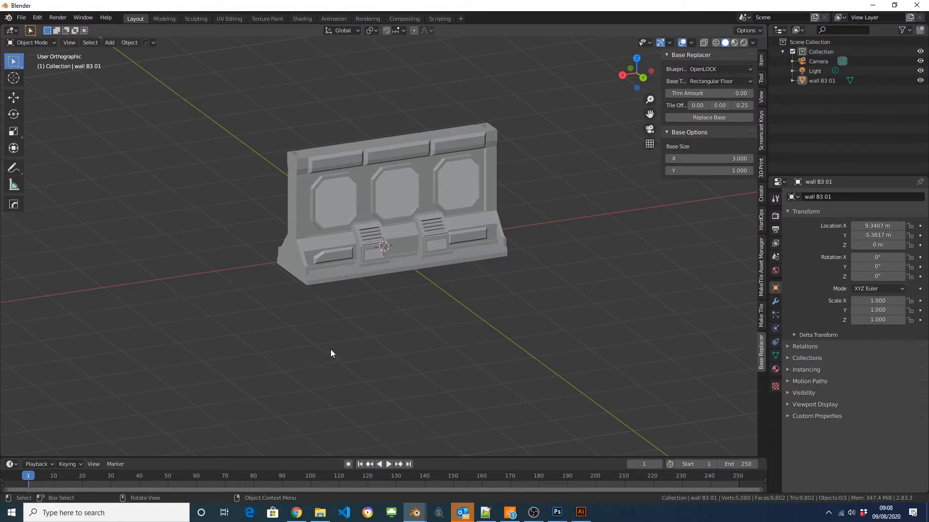
pyautogui.click(329, 246)
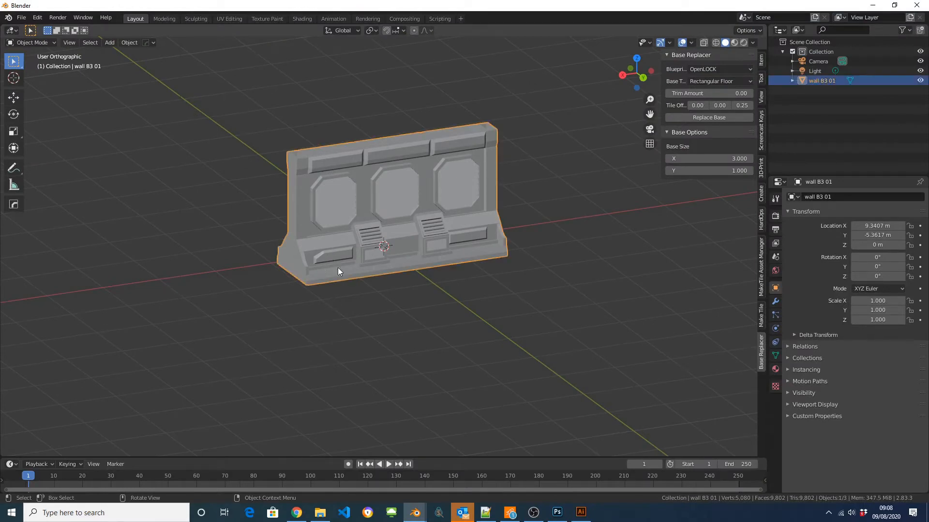
pyautogui.click(672, 118)
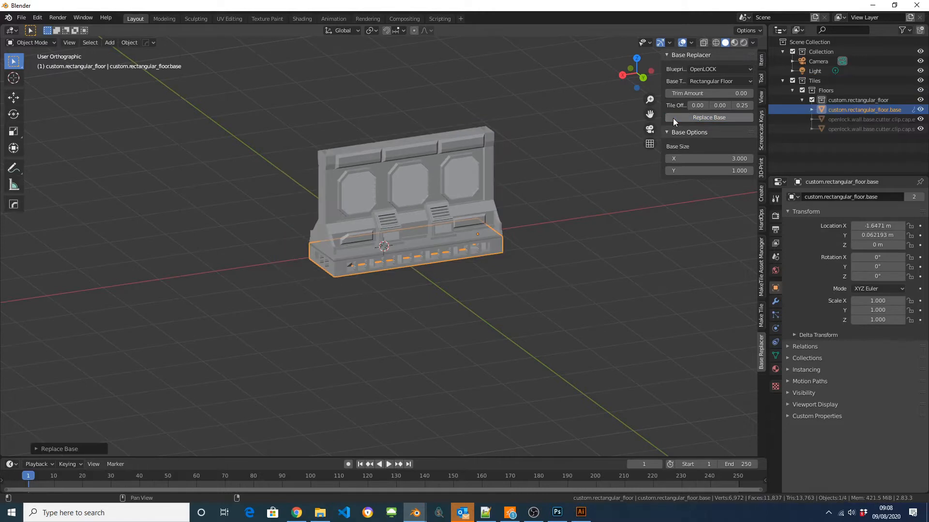
pyautogui.moveTo(586, 199); pyautogui.dragTo(488, 204, button='middle')
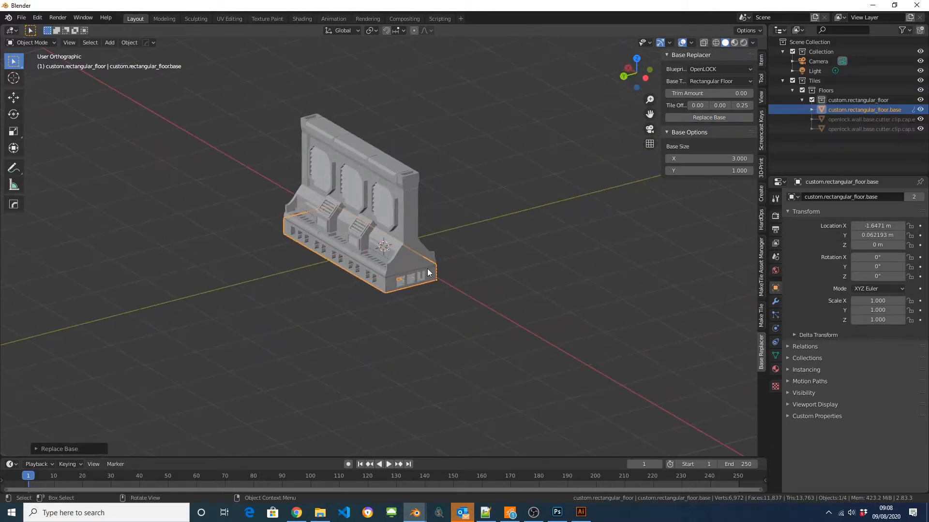
# Step: Select the sci-fi wall together with its new OpenLOCK base and open the Make Tile settings
pyautogui.click(401, 283)
pyautogui.keyDown('shift'); pyautogui.click(400, 283); pyautogui.keyUp('shift')
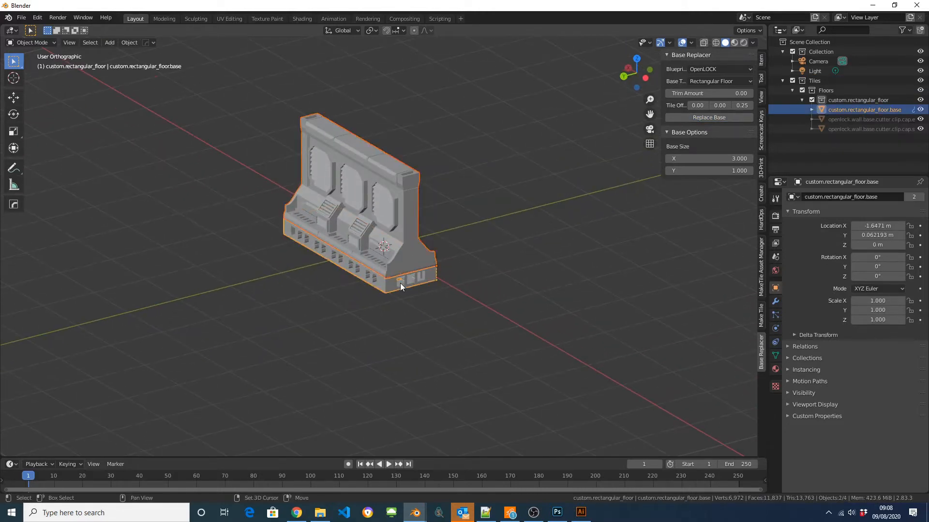
pyautogui.click(762, 318)
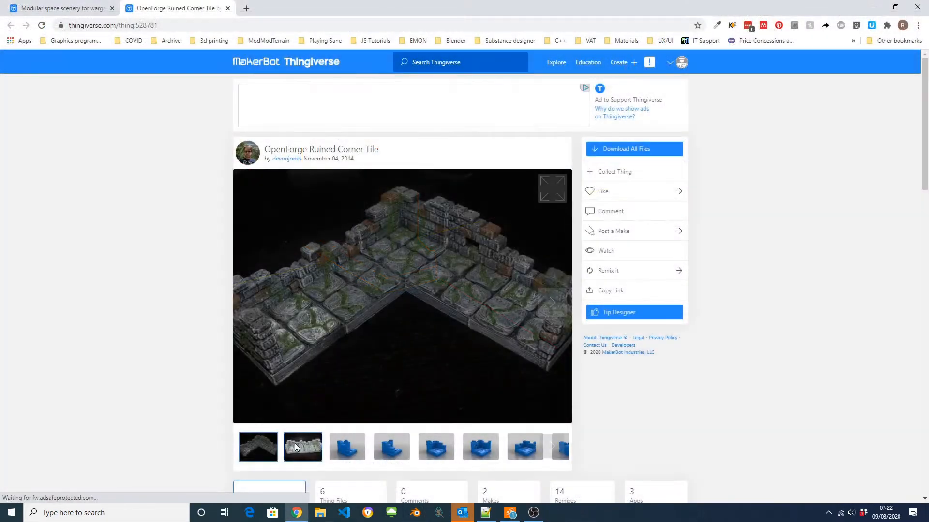
# Step: Look through the preview images of the OpenForge Ruined Corner Tile on Thingiverse in the web browser
pyautogui.click(295, 443)
pyautogui.click(358, 451)
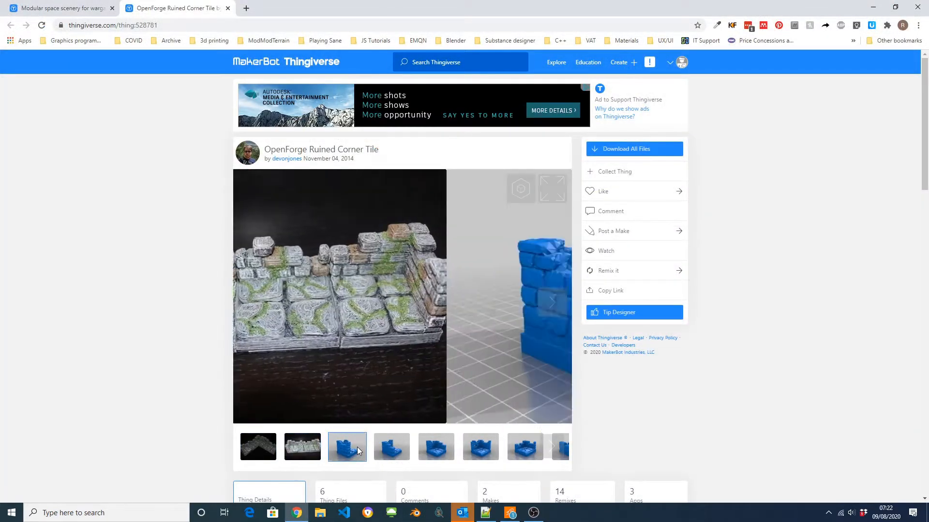
pyautogui.click(392, 448)
pyautogui.click(423, 449)
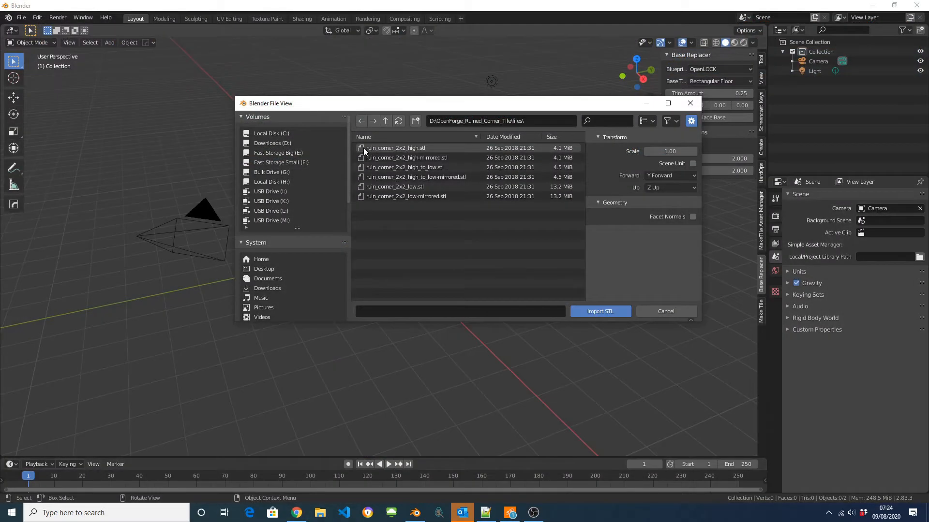
# Step: In Blender, import the STL file ruin_corner_2x2_high.stl from the OpenForge_Ruined_Corner_Tile files folder
pyautogui.click(363, 148)
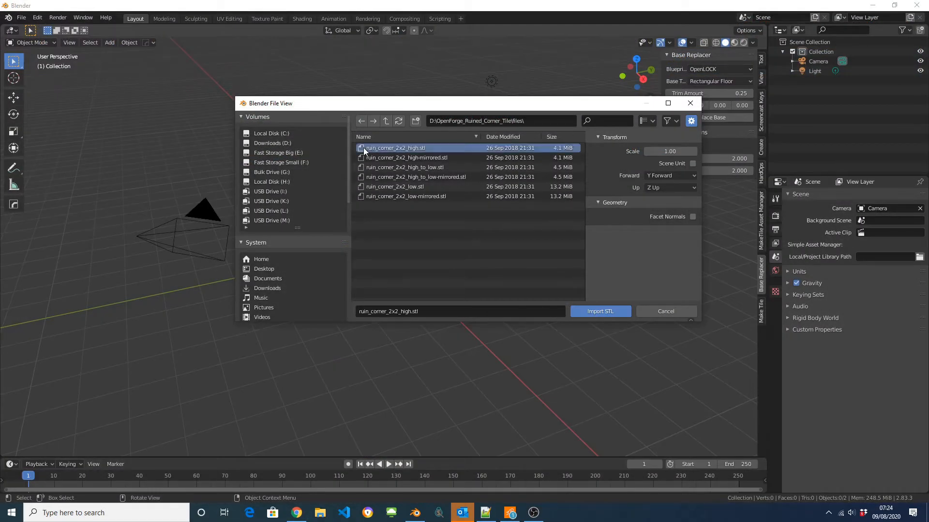
pyautogui.click(599, 311)
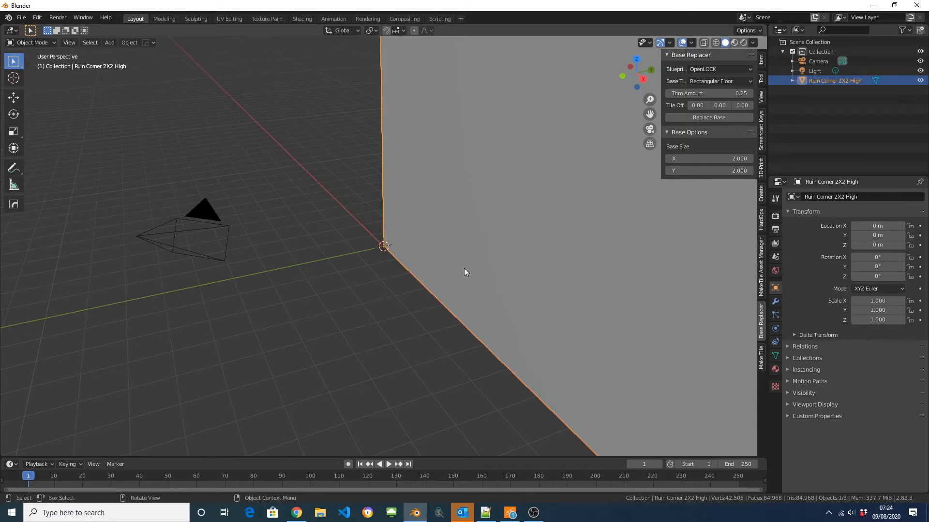
pyautogui.scroll(-8, 464, 268)
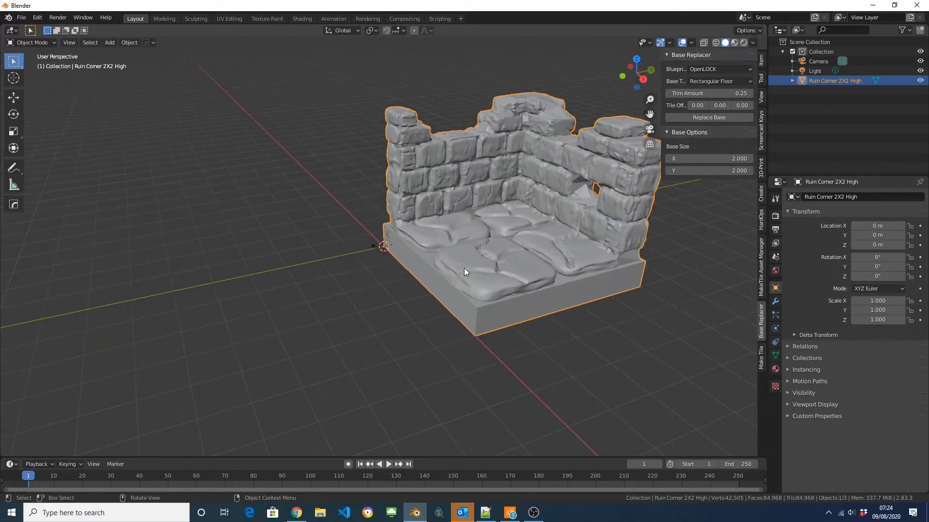
pyautogui.click(600, 313)
pyautogui.click(546, 289)
# Step: Set the Object Converter's tile units to Inches and rescale the imported ruined corner tile
pyautogui.click(761, 358)
pyautogui.scroll(-4, 739, 397)
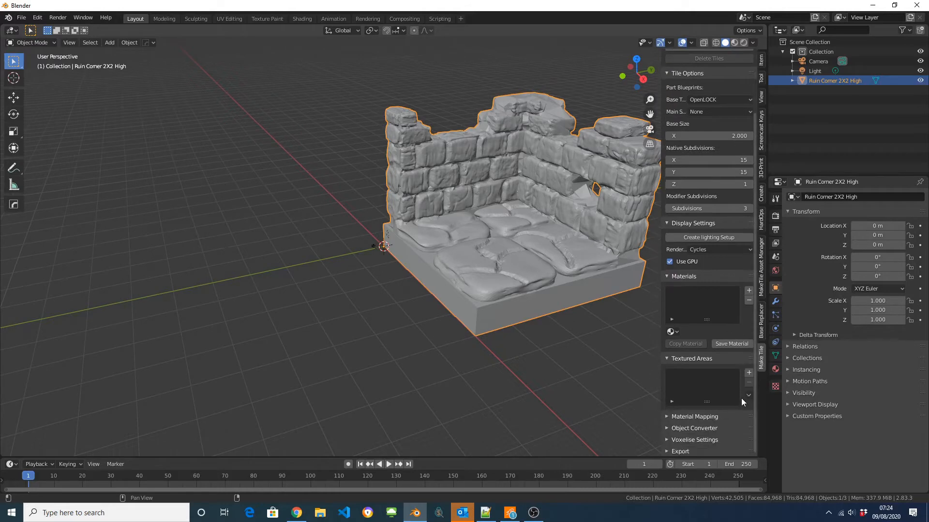
pyautogui.click(668, 429)
pyautogui.scroll(-5, 703, 426)
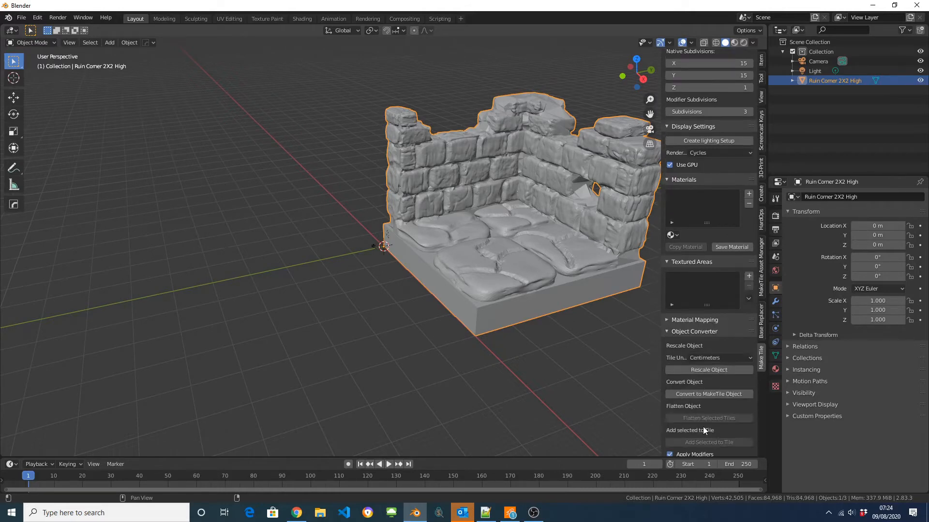
pyautogui.click(706, 358)
pyautogui.click(709, 379)
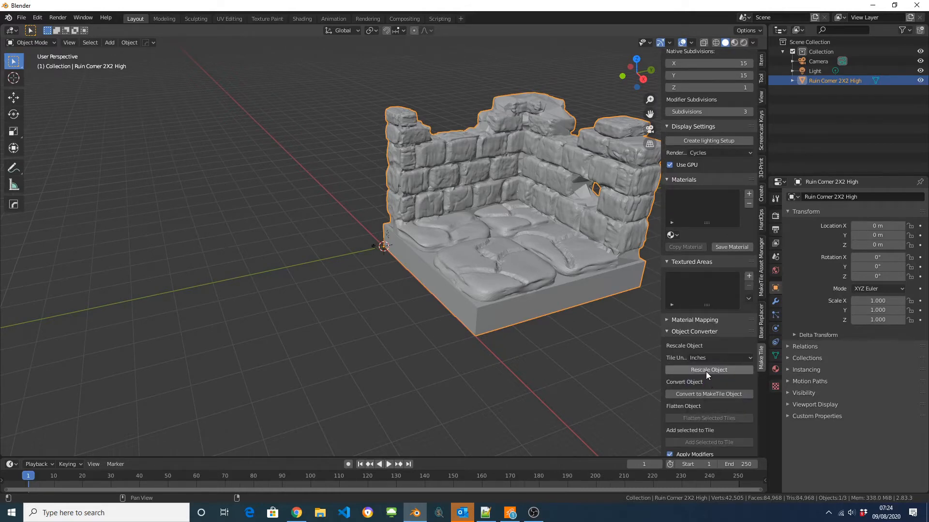
pyautogui.click(706, 371)
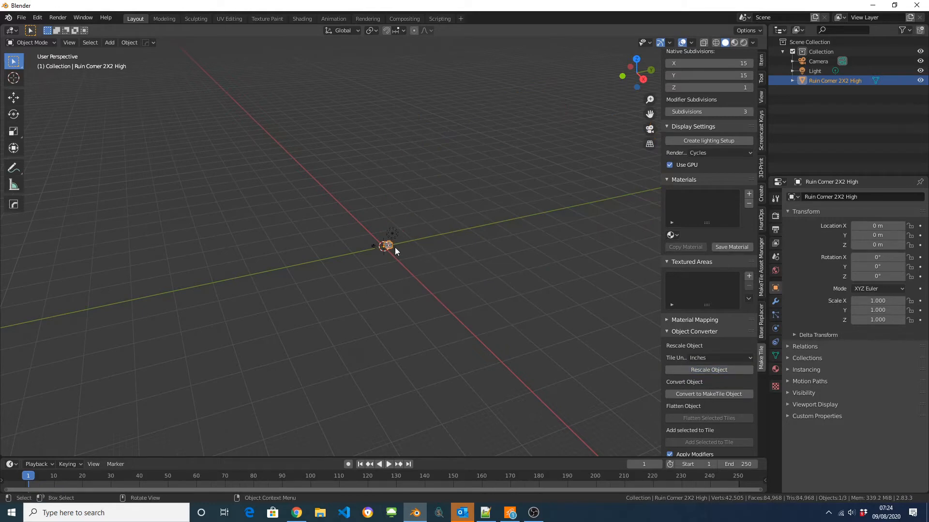
pyautogui.press('KP_Decimal')
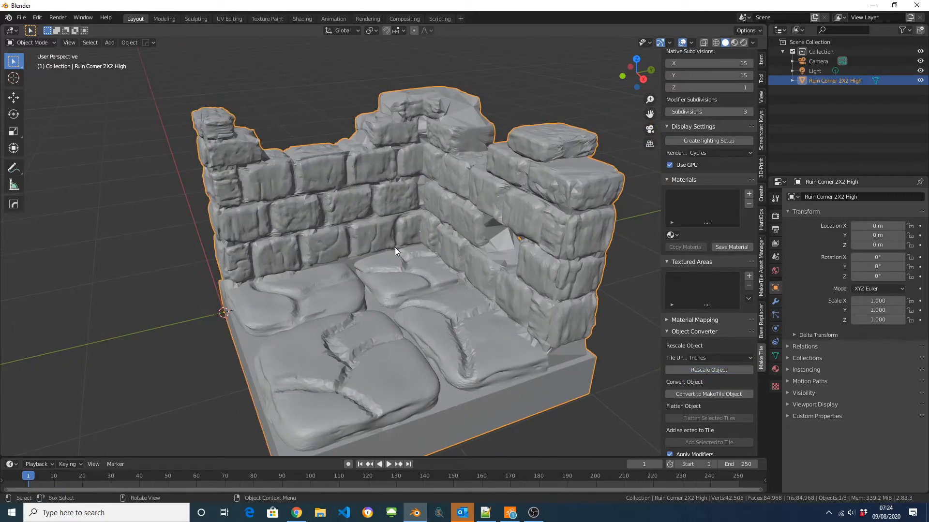
pyautogui.scroll(-5, 395, 250)
pyautogui.moveTo(440, 281); pyautogui.dragTo(561, 278, button='middle')
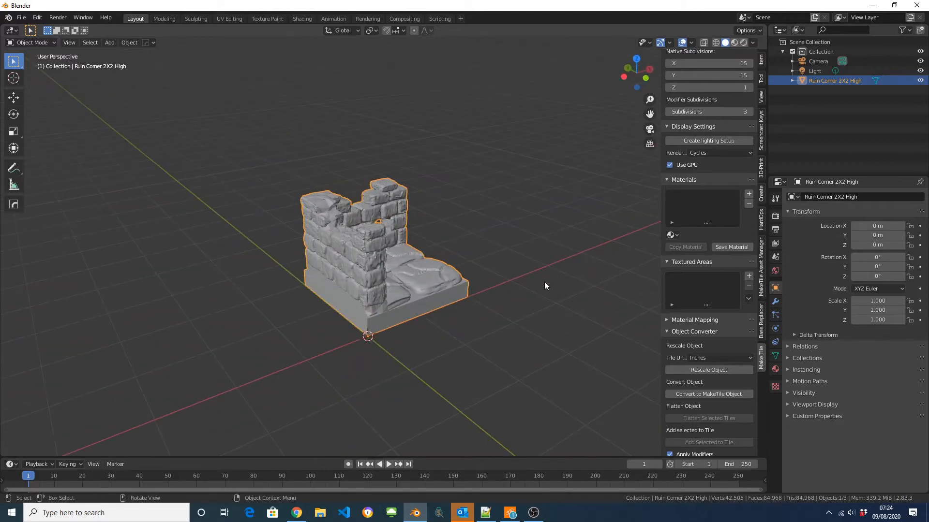
# Step: Replace the ruined corner's base with an OpenLOCK rectangular floor base of size 2 by 2, trimming 0.25
pyautogui.click(762, 323)
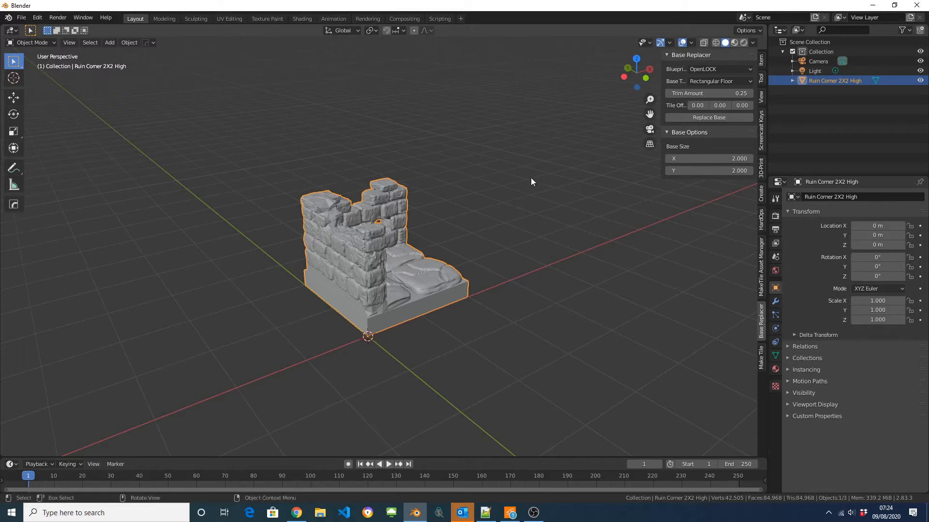
pyautogui.click(708, 117)
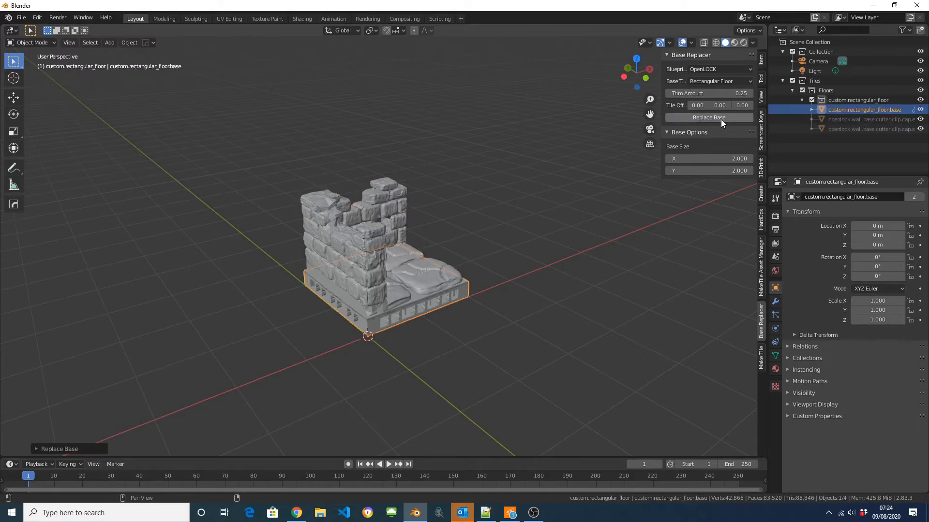
pyautogui.moveTo(556, 208); pyautogui.dragTo(410, 226, button='middle')
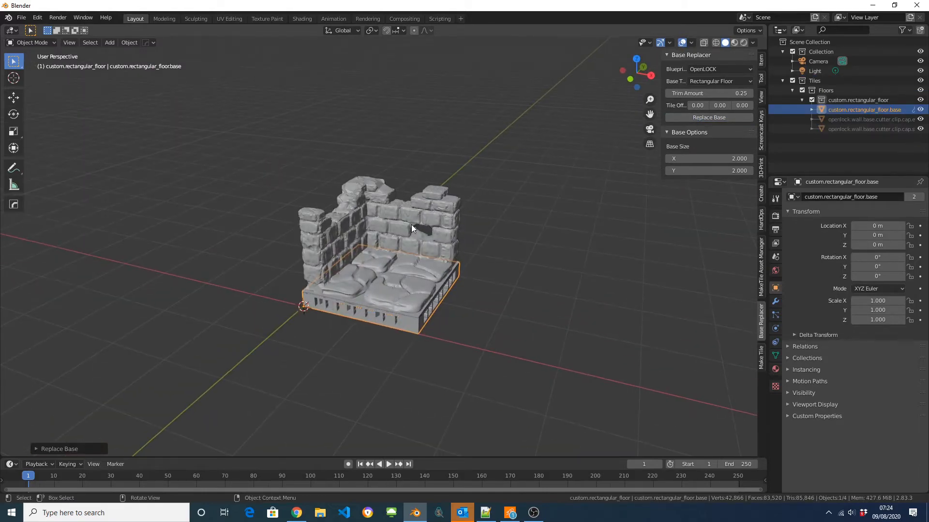
# Step: Select the ruined corner and its new base together and set the voxel size to 0.005
pyautogui.click(761, 360)
pyautogui.click(369, 255)
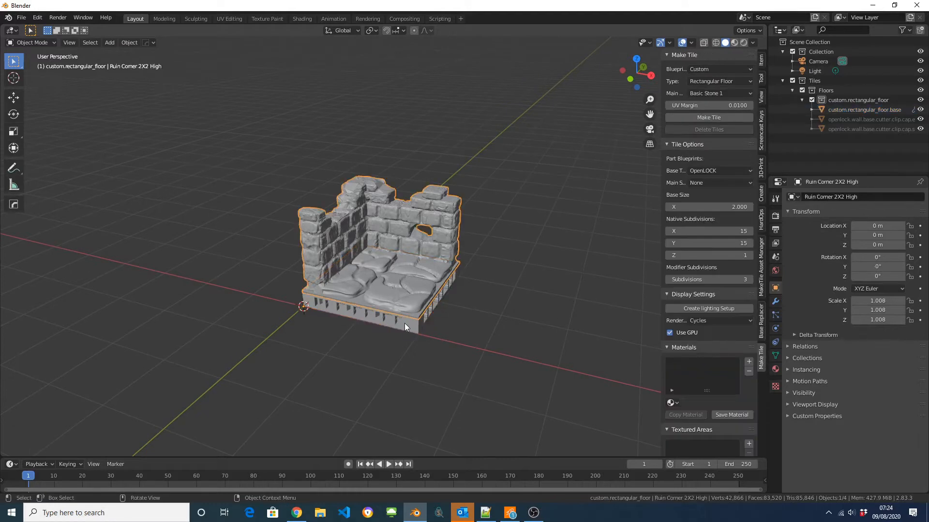
pyautogui.keyDown('shift'); pyautogui.click(408, 326); pyautogui.keyUp('shift')
pyautogui.scroll(-5, 722, 403)
pyautogui.scroll(-3, 723, 402)
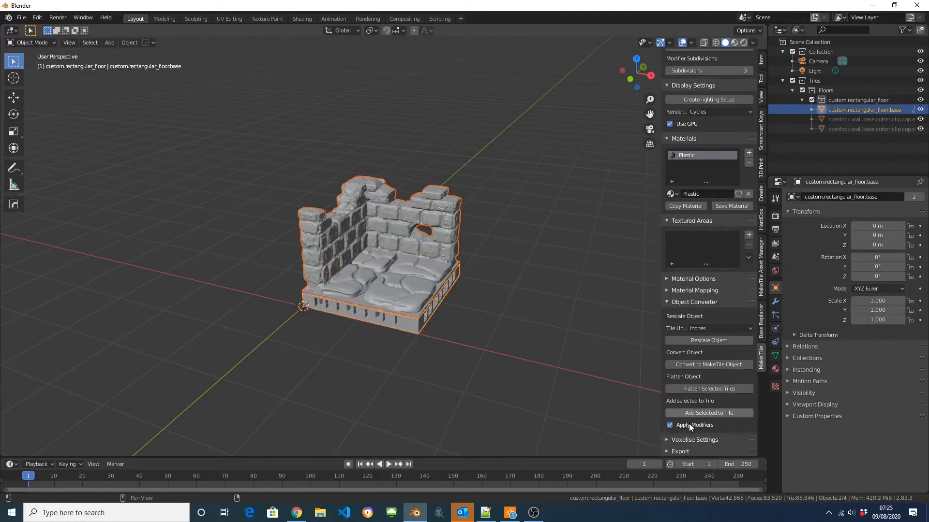
pyautogui.scroll(-3, 682, 439)
pyautogui.click(716, 412)
pyautogui.write('0.005')
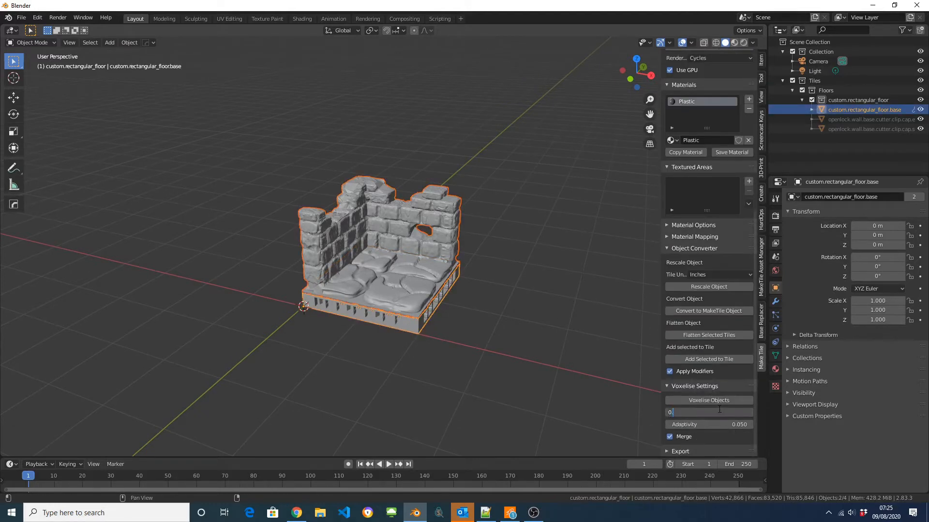
pyautogui.press('Return')
# Step: Set the voxel adaptivity to 0.2 and voxelise the selected ruined corner and base into one merged object
pyautogui.click(717, 424)
pyautogui.write('0.2')
pyautogui.press('Return')
pyautogui.click(708, 401)
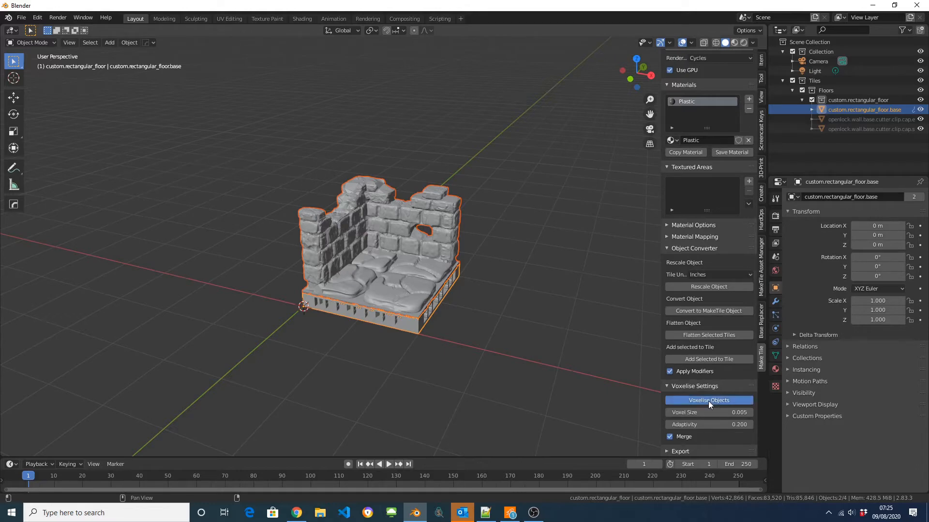
# Step: Inspect the voxelised tile's mesh up close in Edit Mode, and return to Object Mode
pyautogui.scroll(5, 493, 326)
pyautogui.moveTo(493, 326); pyautogui.dragTo(341, 321, button='middle')
pyautogui.press('Tab')
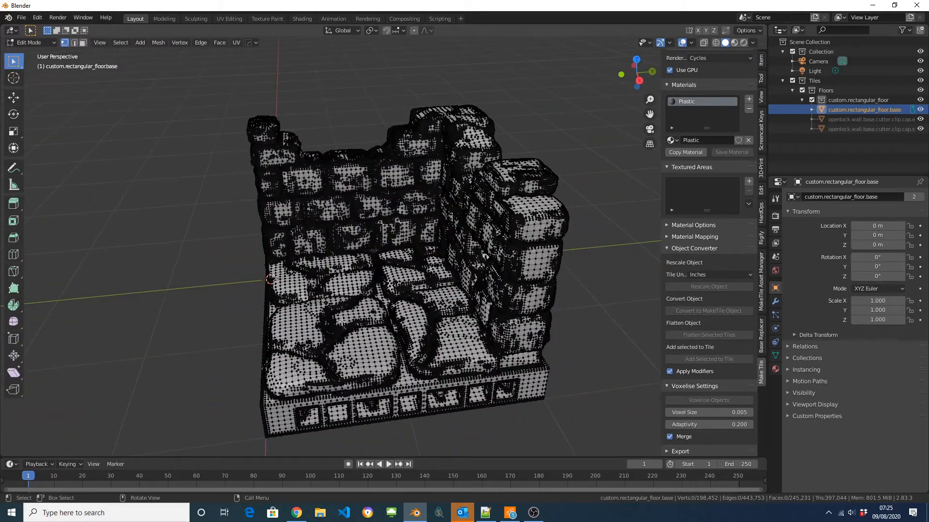
pyautogui.press('Tab')
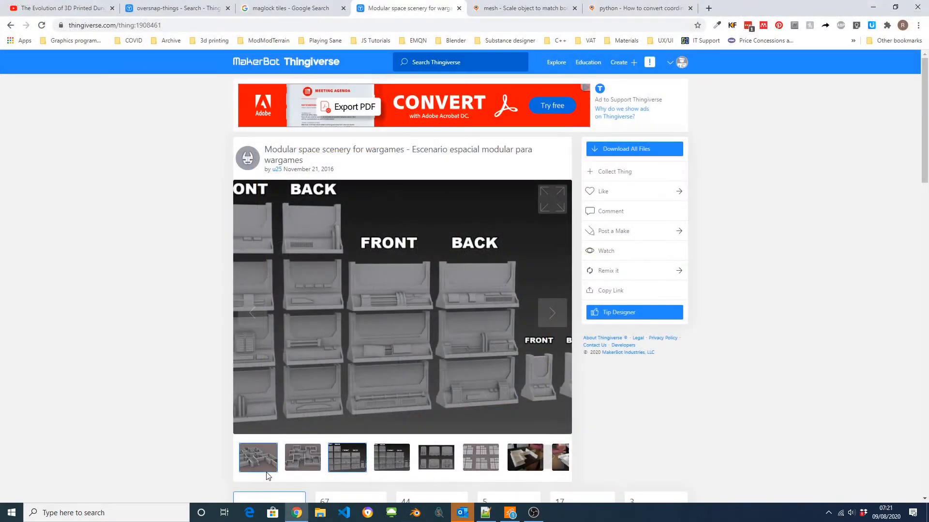
# Step: View the preview images of the modular space scenery for wargames on Thingiverse in the web browser
pyautogui.click(266, 472)
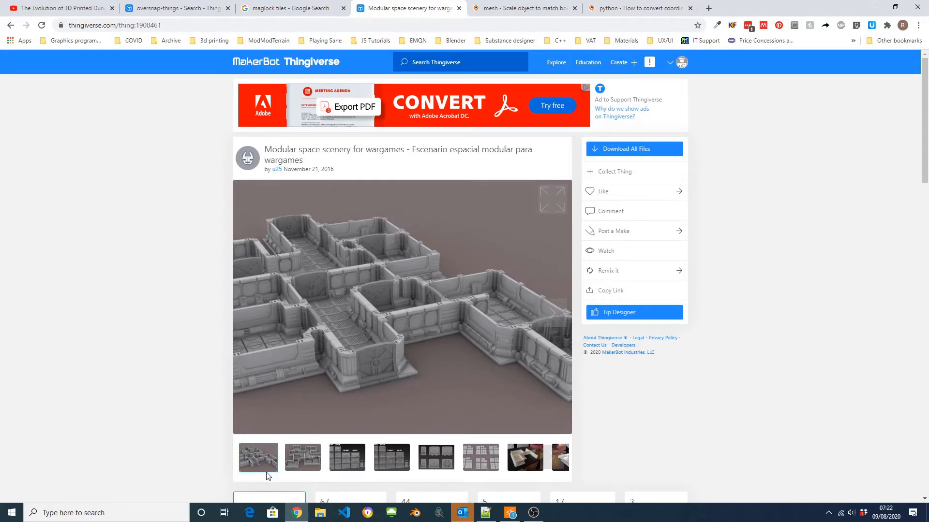
pyautogui.click(300, 471)
pyautogui.click(348, 465)
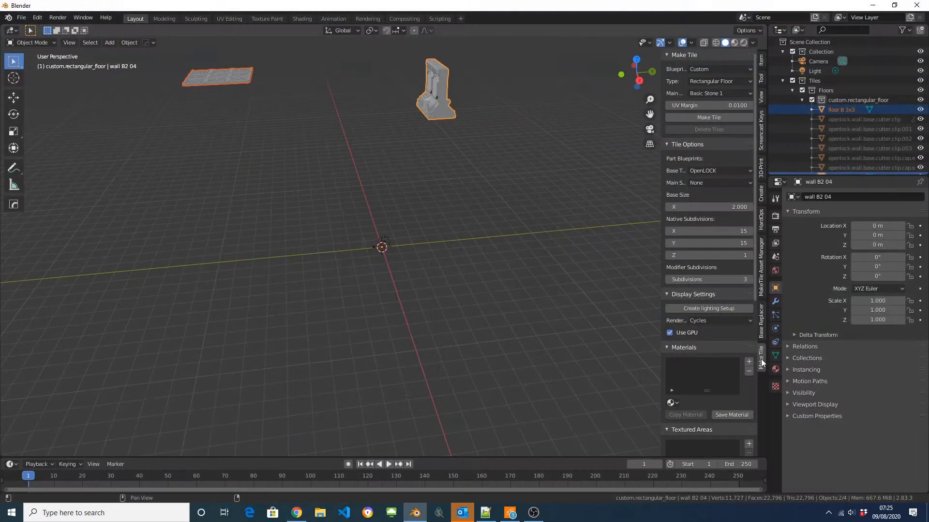
# Step: In Blender, rescale the selected floor B 3x3 and wall B2 04 using Inches as the tile units
pyautogui.scroll(-8, 743, 412)
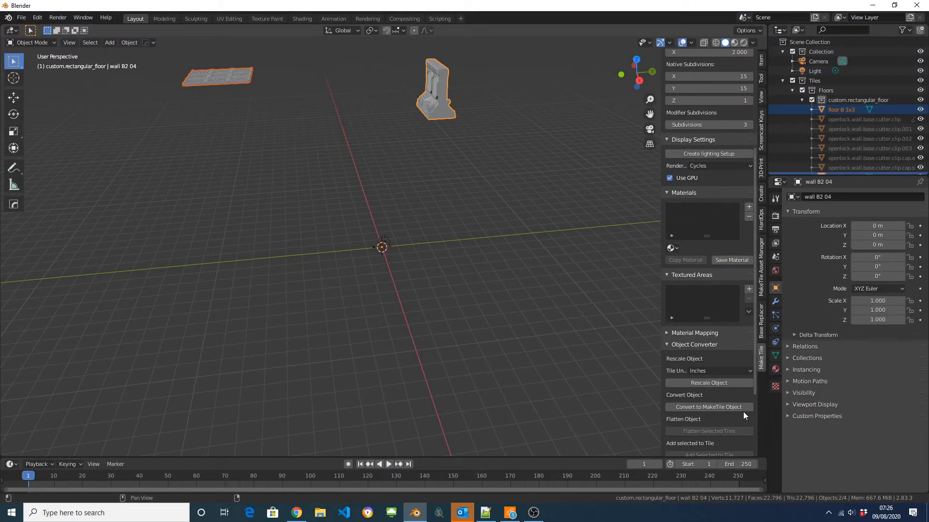
pyautogui.click(709, 383)
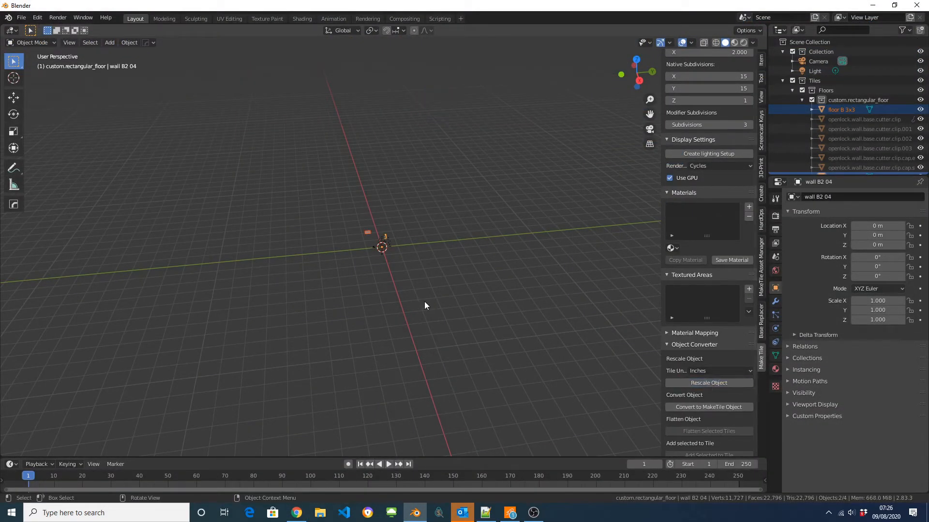
# Step: Select the floor B 3x3 tile and, in top view, move it closer to the wall, to about X 9.87 m, Y 5.06 m
pyautogui.scroll(10, 424, 301)
pyautogui.moveTo(438, 312); pyautogui.dragTo(323, 330, button='middle')
pyautogui.click(322, 339)
pyautogui.press('KP_7')
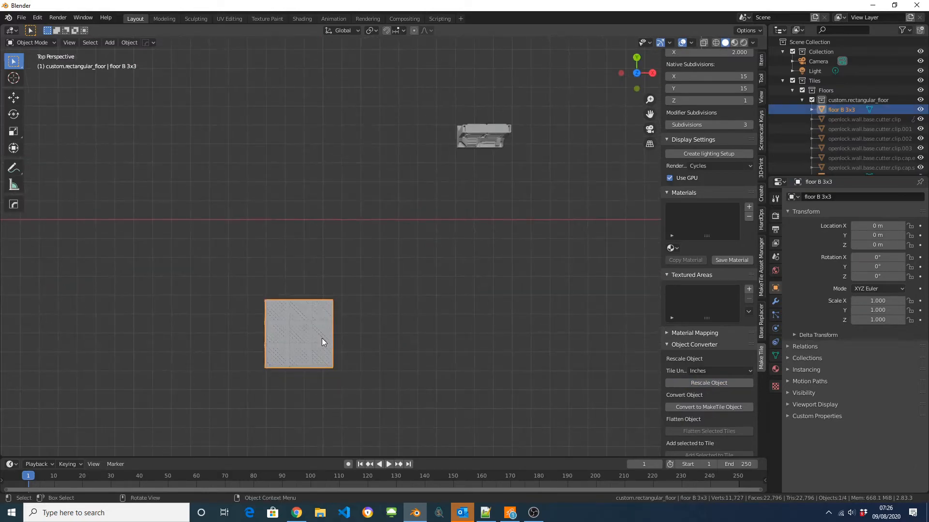
pyautogui.press('g')
pyautogui.click(485, 226)
pyautogui.scroll(2, 503, 272)
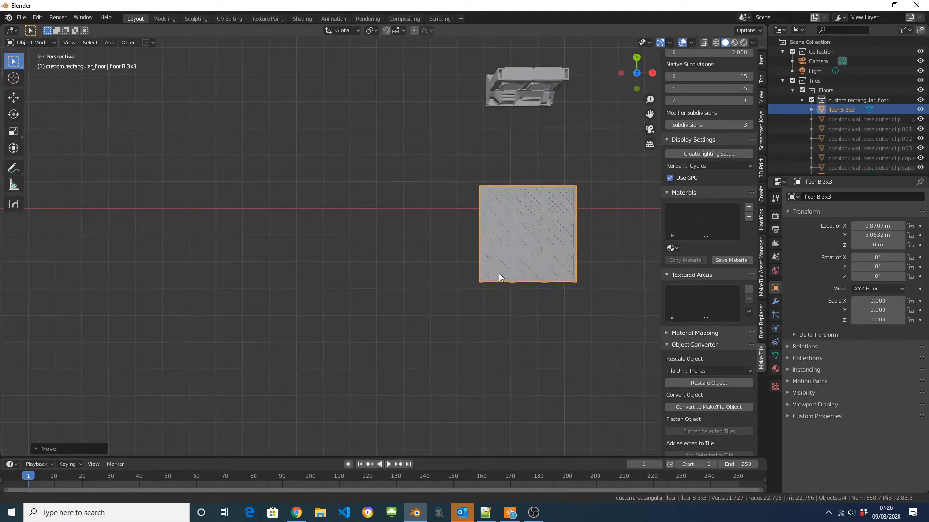
# Step: Align the floor tile's edge facing the wall with the red X axis, at about X 10.09 m, Y 4.22 m
pyautogui.keyDown('shift'); pyautogui.moveTo(498, 274); pyautogui.dragTo(349, 352, button='middle'); pyautogui.keyUp('shift')
pyautogui.scroll(2, 364, 312)
pyautogui.scroll(2, 364, 314)
pyautogui.press('g')
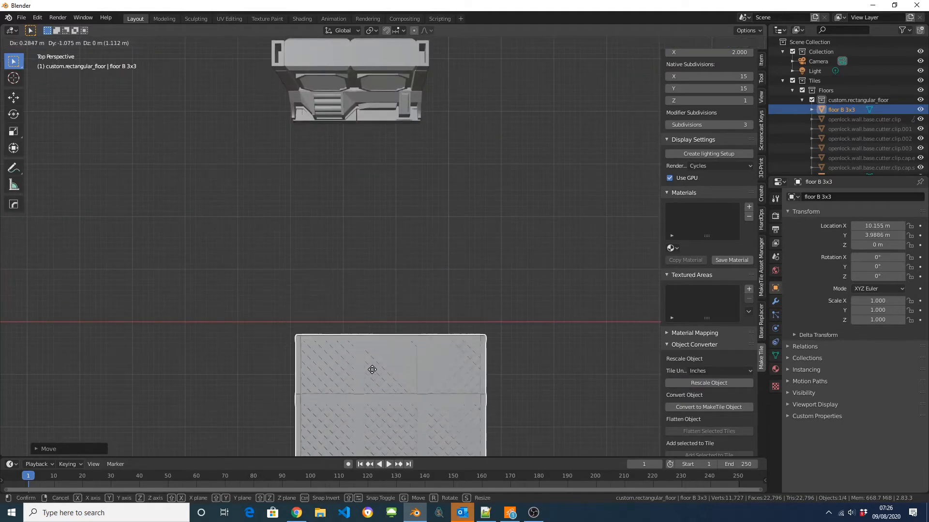
pyautogui.click(369, 359)
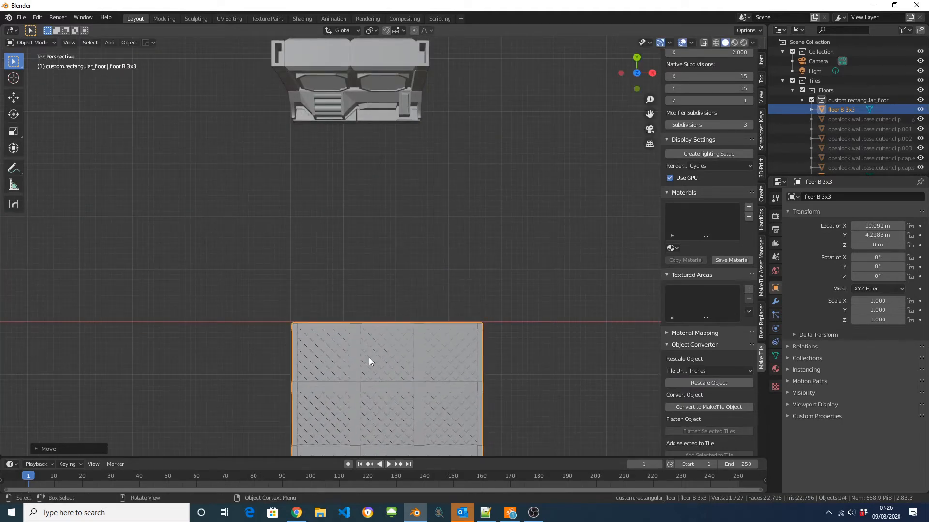
pyautogui.moveTo(305, 326); pyautogui.dragTo(295, 268, button='middle')
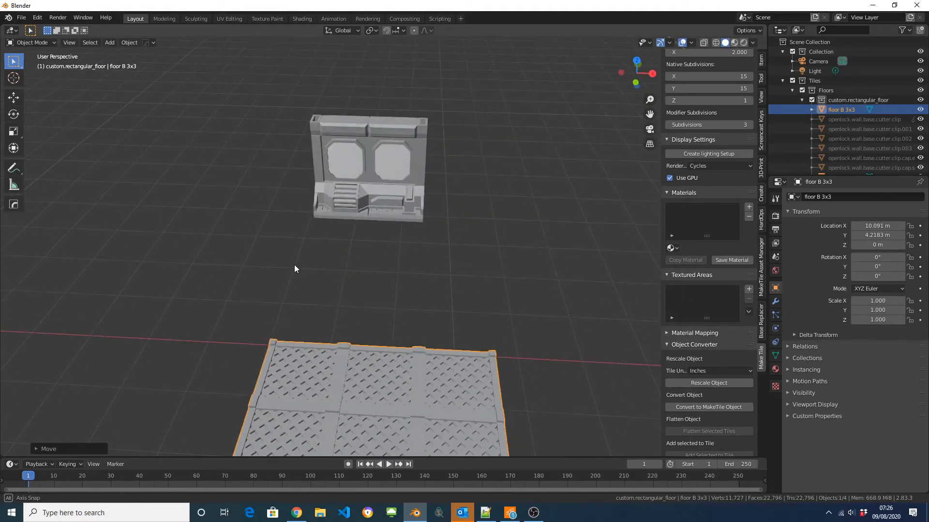
pyautogui.scroll(-4, 294, 267)
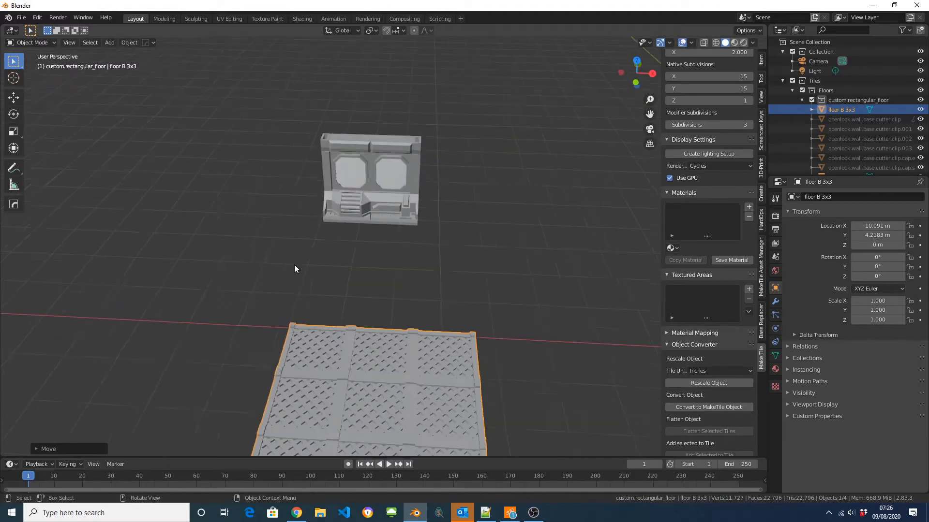
# Step: In the Base Replacer settings, set the trim amount to 0 and the tile offset's Z value to 0.25
pyautogui.click(760, 325)
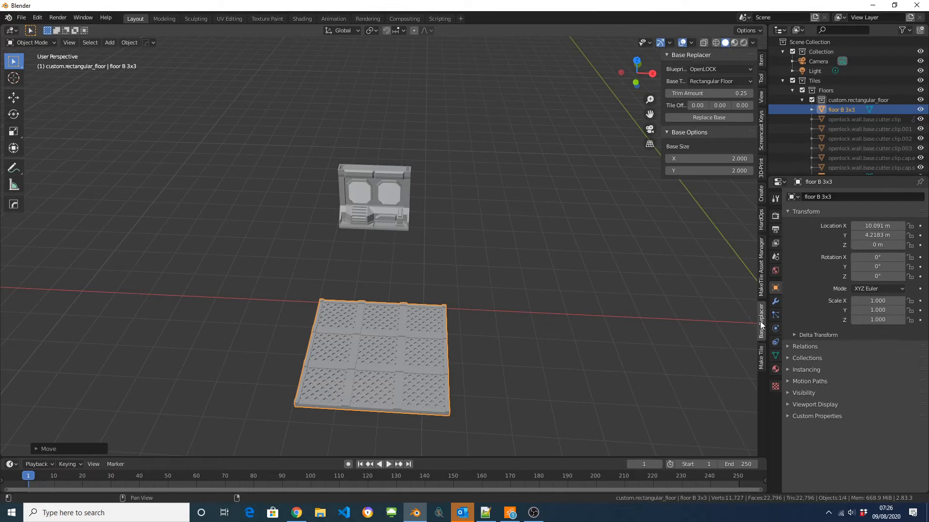
pyautogui.click(718, 94)
pyautogui.write('0')
pyautogui.press('Return')
pyautogui.click(742, 105)
pyautogui.write('0.25')
pyautogui.press('Return')
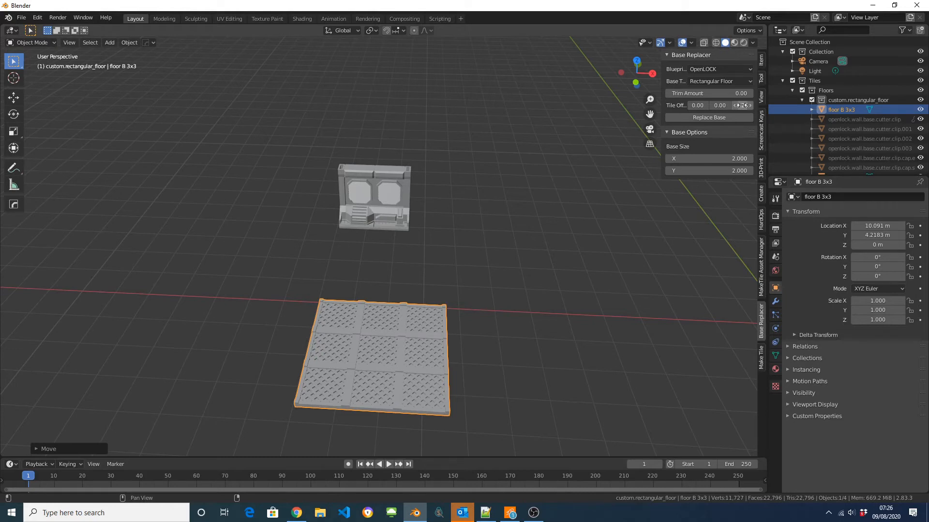
# Step: Set the base size to 3 by 3 and replace the floor tile's base with an OpenLOCK rectangular floor base
pyautogui.click(715, 159)
pyautogui.write('3')
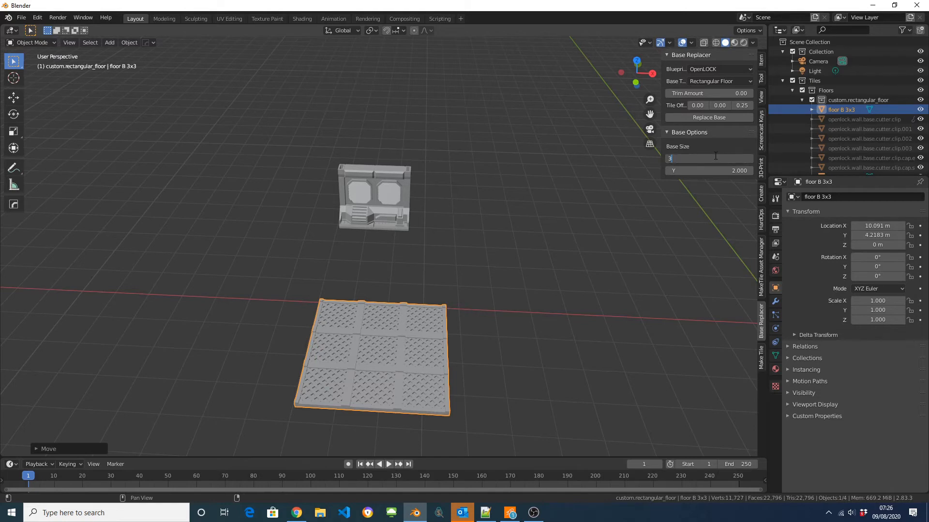
pyautogui.press('Return')
pyautogui.click(719, 170)
pyautogui.write('3')
pyautogui.press('Return')
pyautogui.click(709, 117)
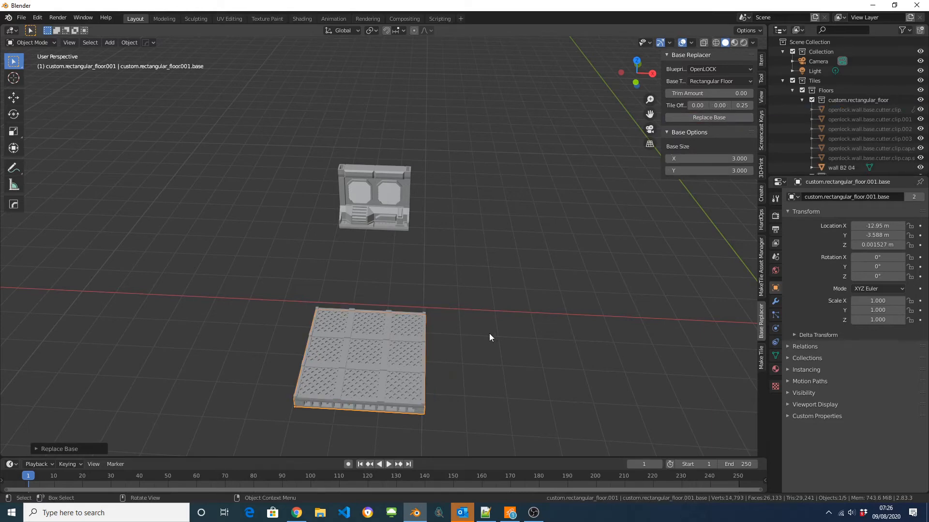
# Step: Move the rebased floor tile so its upper edge lies on the X axis, at about X -13.0 m, Y -3.0 m
pyautogui.moveTo(489, 333); pyautogui.dragTo(487, 372, button='middle')
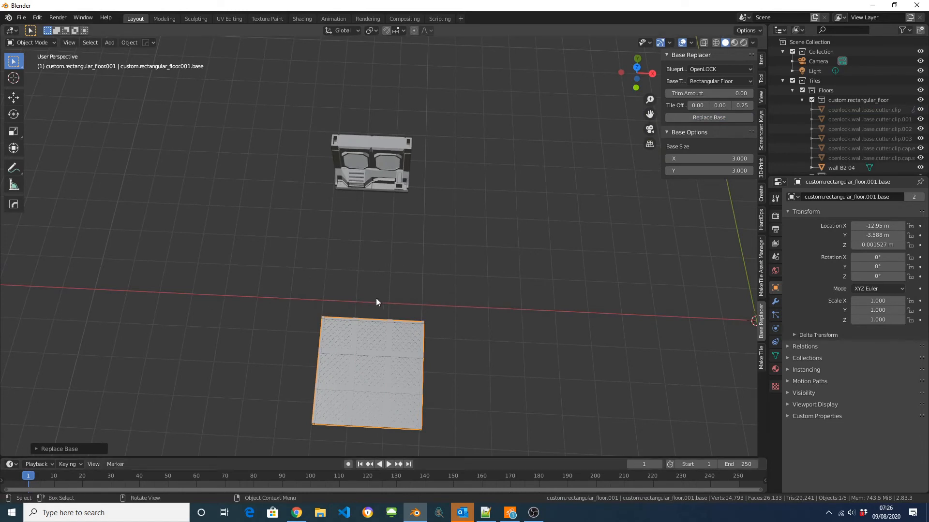
pyautogui.keyDown('alt'); pyautogui.moveTo(376, 298); pyautogui.dragTo(367, 359, button='middle'); pyautogui.keyUp('alt')
pyautogui.press('g')
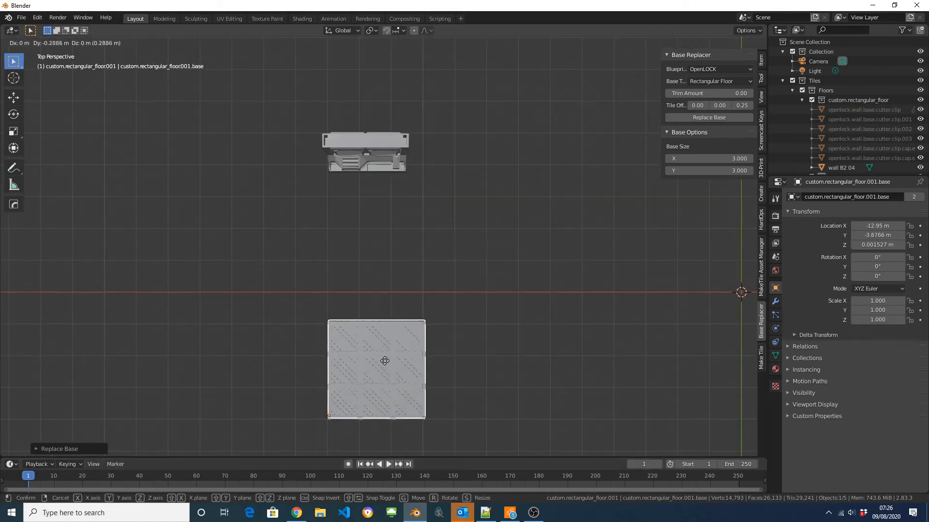
pyautogui.click(383, 362)
pyautogui.scroll(5, 376, 363)
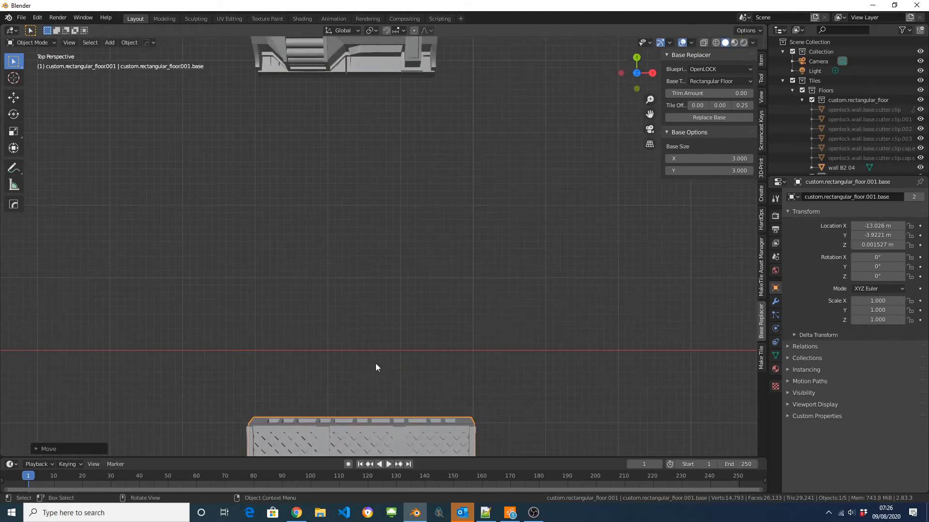
pyautogui.scroll(1, 389, 359)
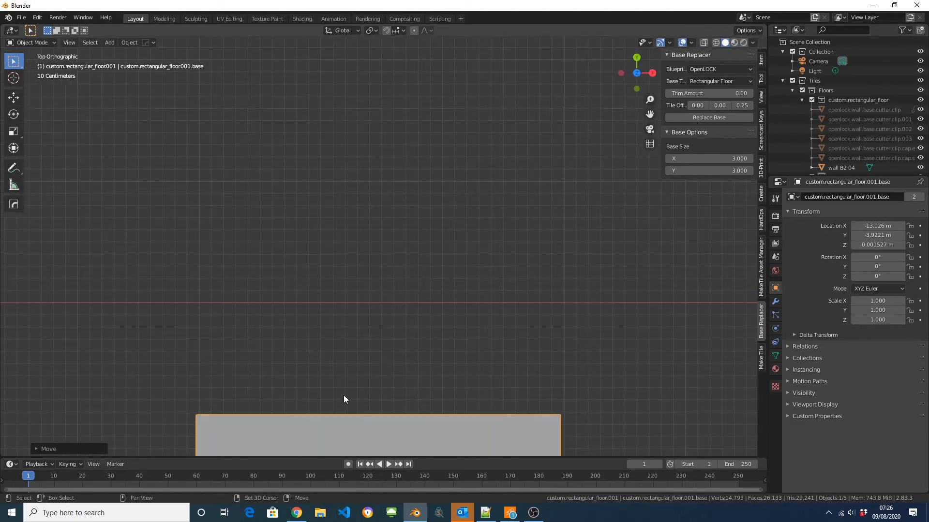
pyautogui.keyDown('shift'); pyautogui.moveTo(344, 400); pyautogui.dragTo(431, 257, button='middle'); pyautogui.keyUp('shift')
pyautogui.press('g')
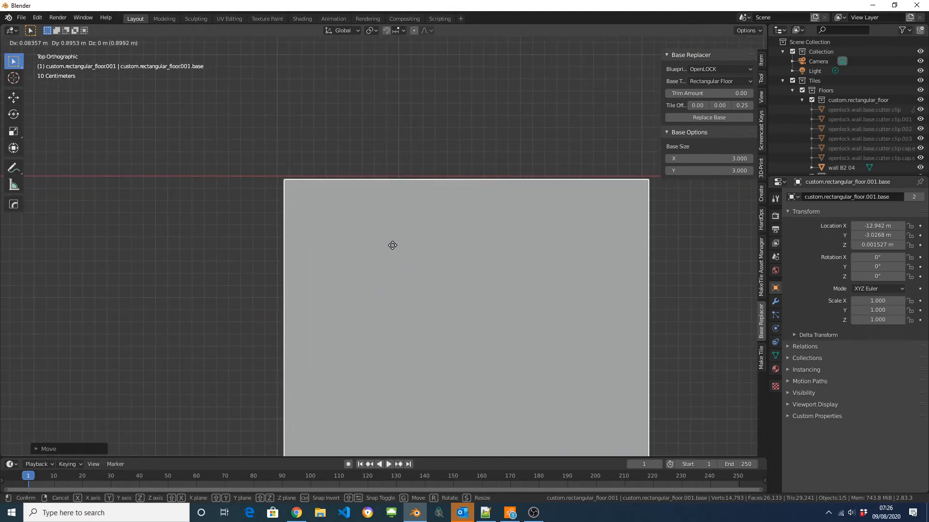
pyautogui.click(386, 243)
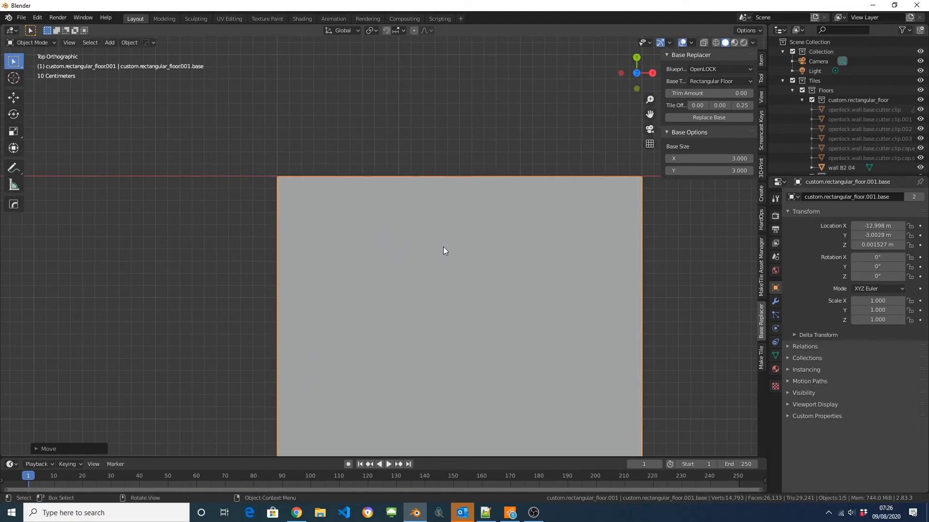
# Step: Select wall B2 04, set the base size to X 2 and Y 1, and replace its base with an OpenLOCK rectangular floor base
pyautogui.scroll(-3, 442, 251)
pyautogui.moveTo(393, 334); pyautogui.dragTo(441, 281, button='middle')
pyautogui.moveTo(232, 330); pyautogui.dragTo(410, 296, button='middle')
pyautogui.scroll(-3, 416, 293)
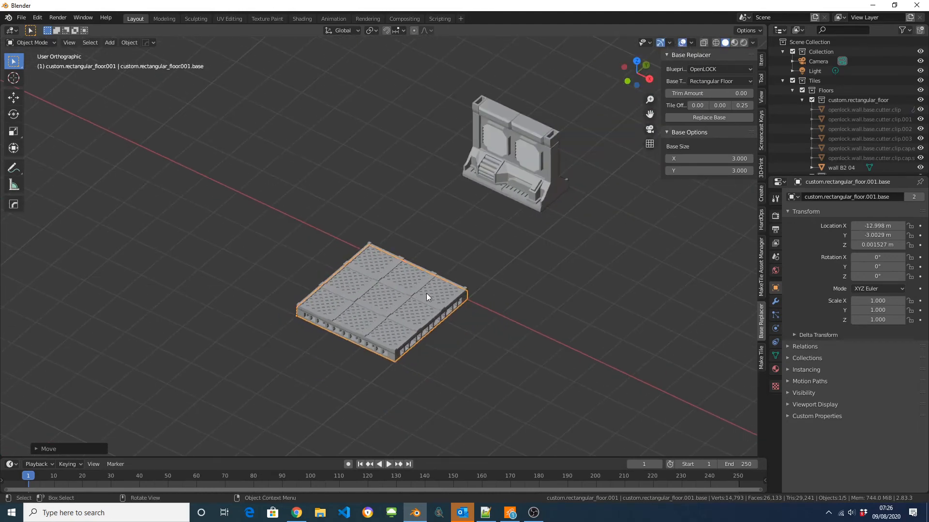
pyautogui.click(541, 176)
pyautogui.moveTo(488, 172); pyautogui.dragTo(493, 308, button='middle')
pyautogui.click(719, 160)
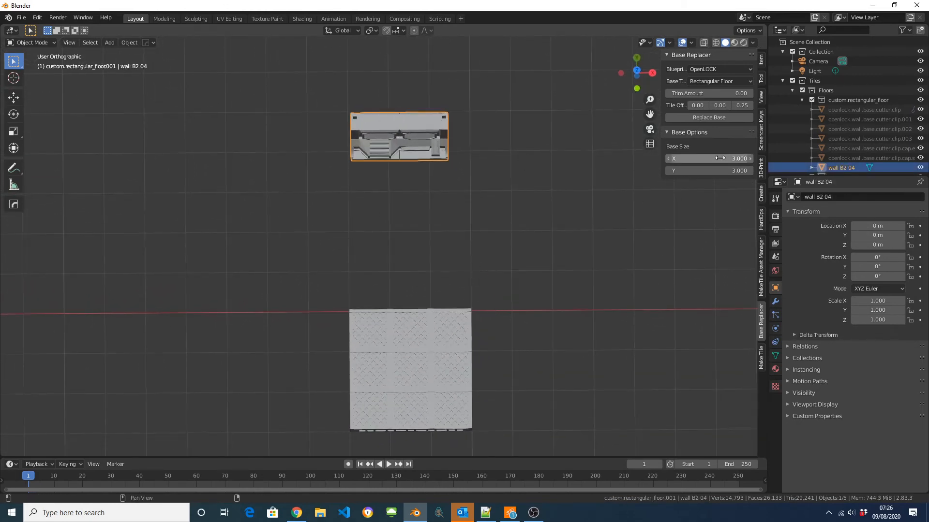
pyautogui.write('2')
pyautogui.press('Tab')
pyautogui.write('1')
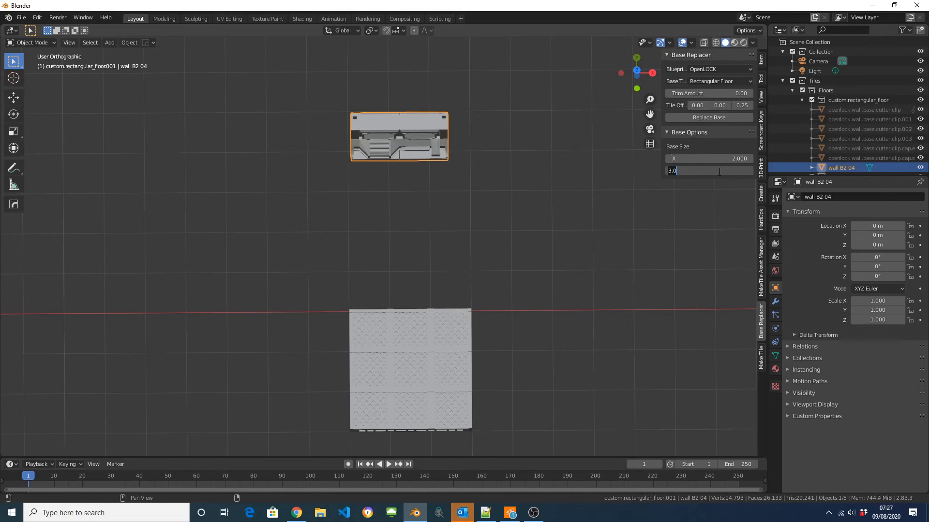
pyautogui.press('Return')
pyautogui.click(712, 117)
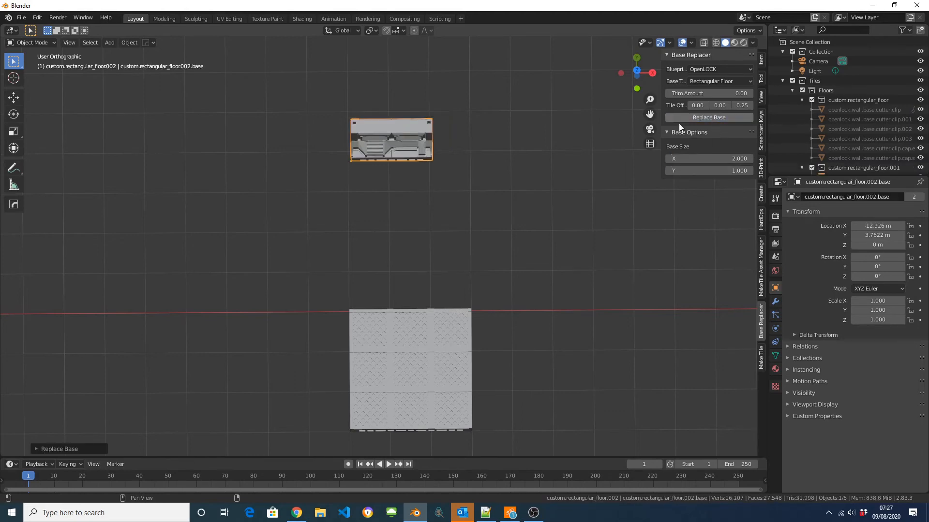
pyautogui.moveTo(679, 123); pyautogui.dragTo(560, 184, button='middle')
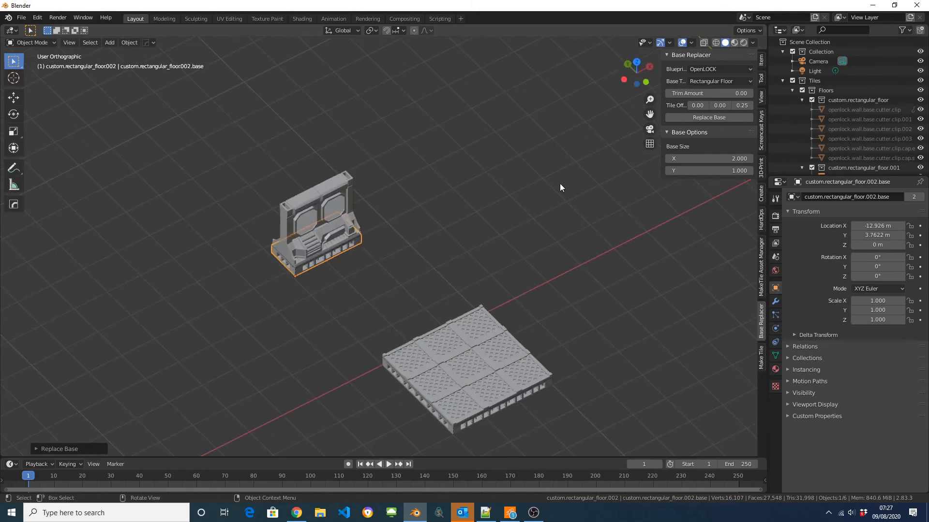